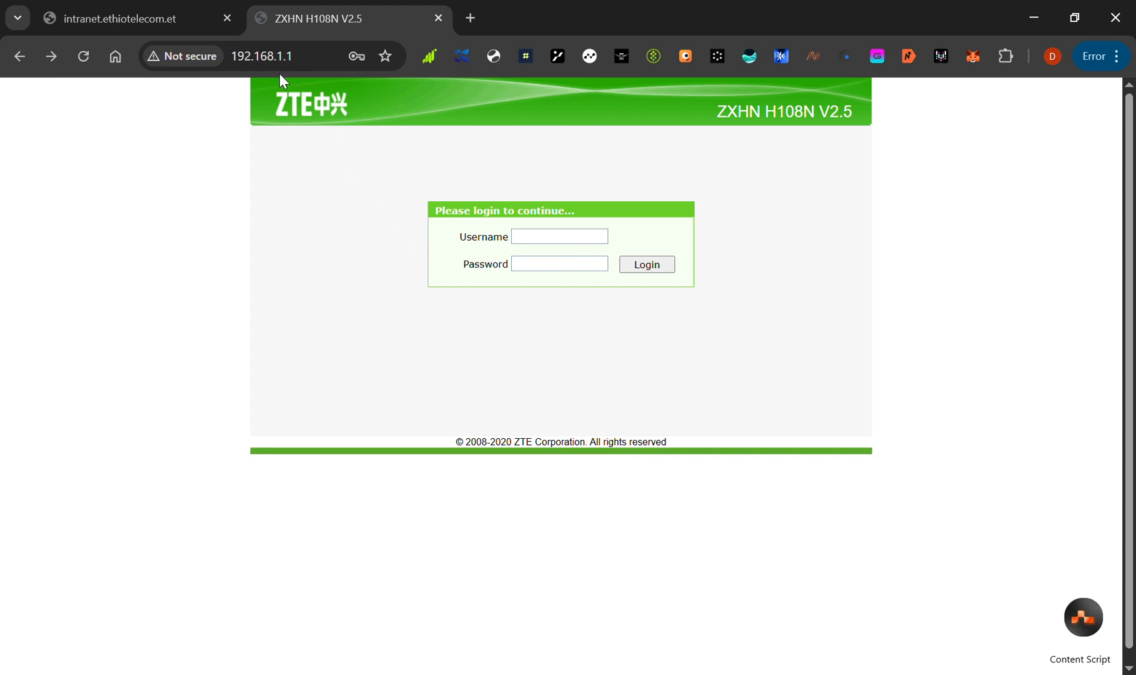
# Load the router's login page at the address 192.168.1.1
pyautogui.click(293, 62)
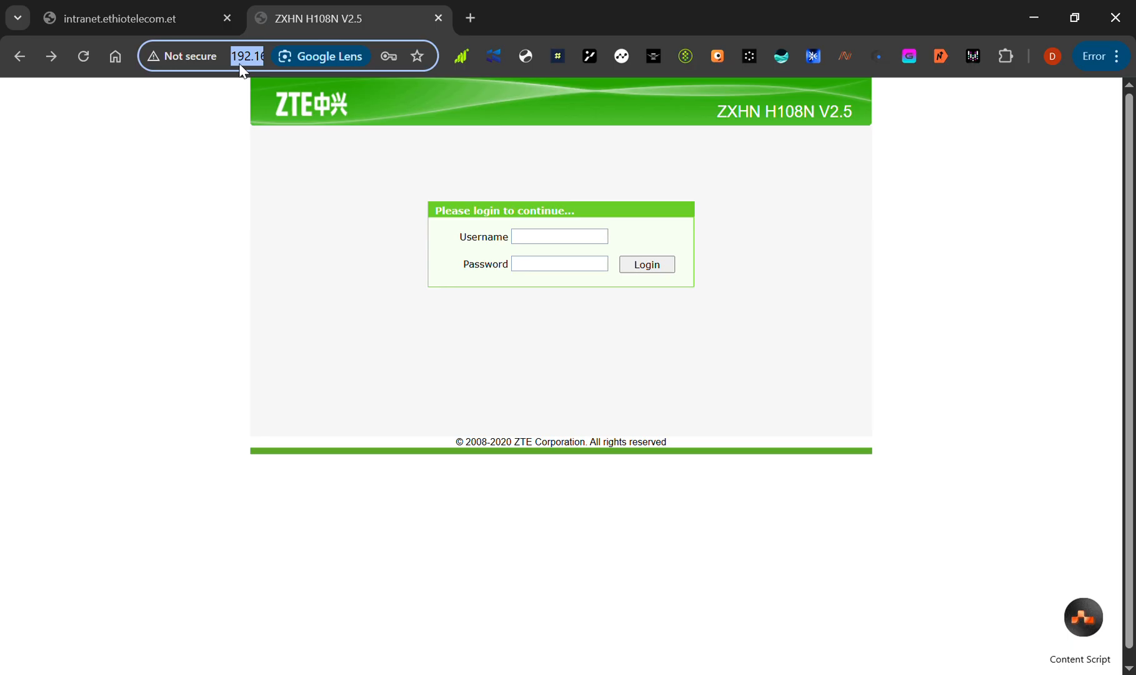
pyautogui.click(310, 214)
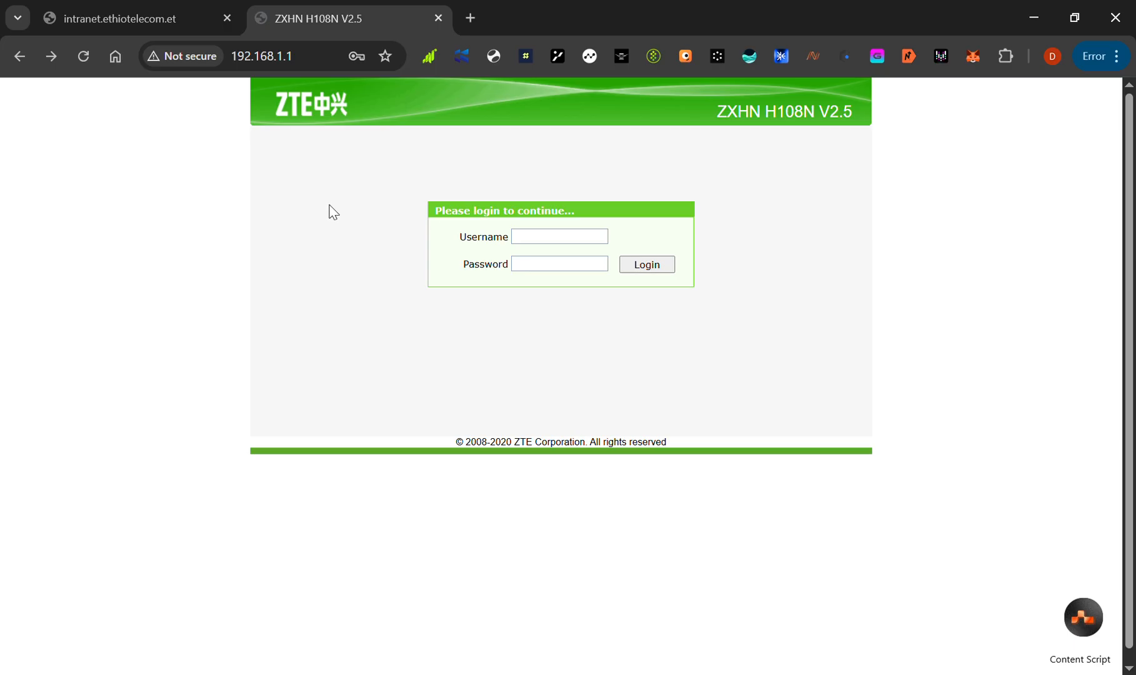
pyautogui.click(275, 55)
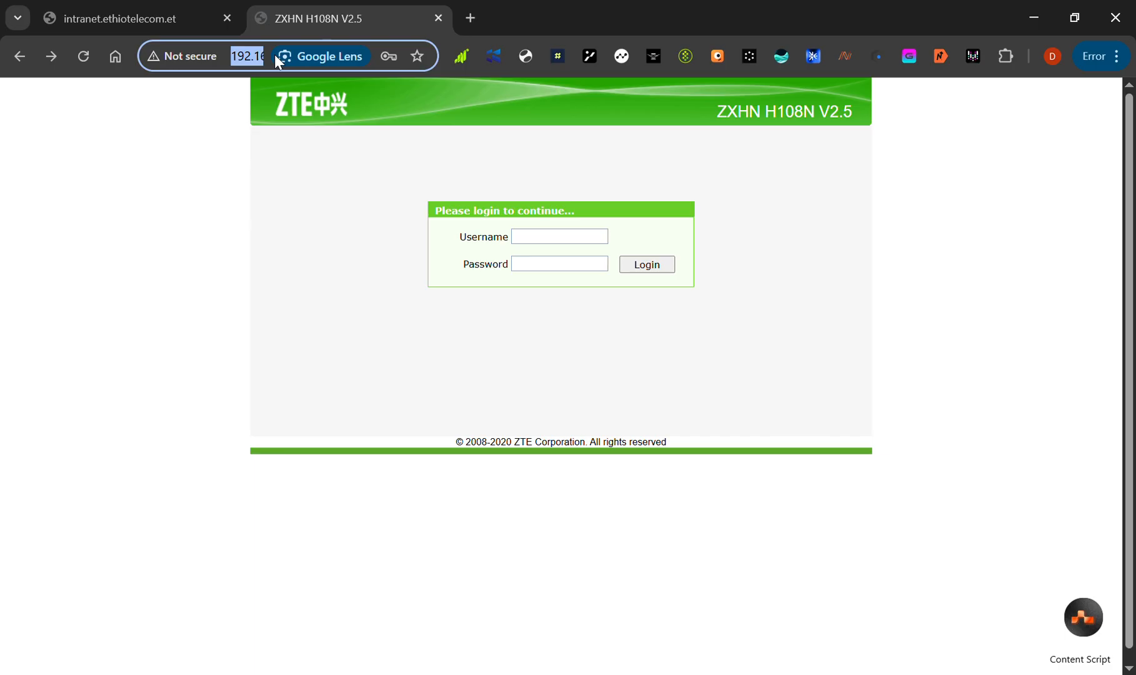
pyautogui.click(238, 58)
pyautogui.doubleClick(251, 56)
pyautogui.write('193')
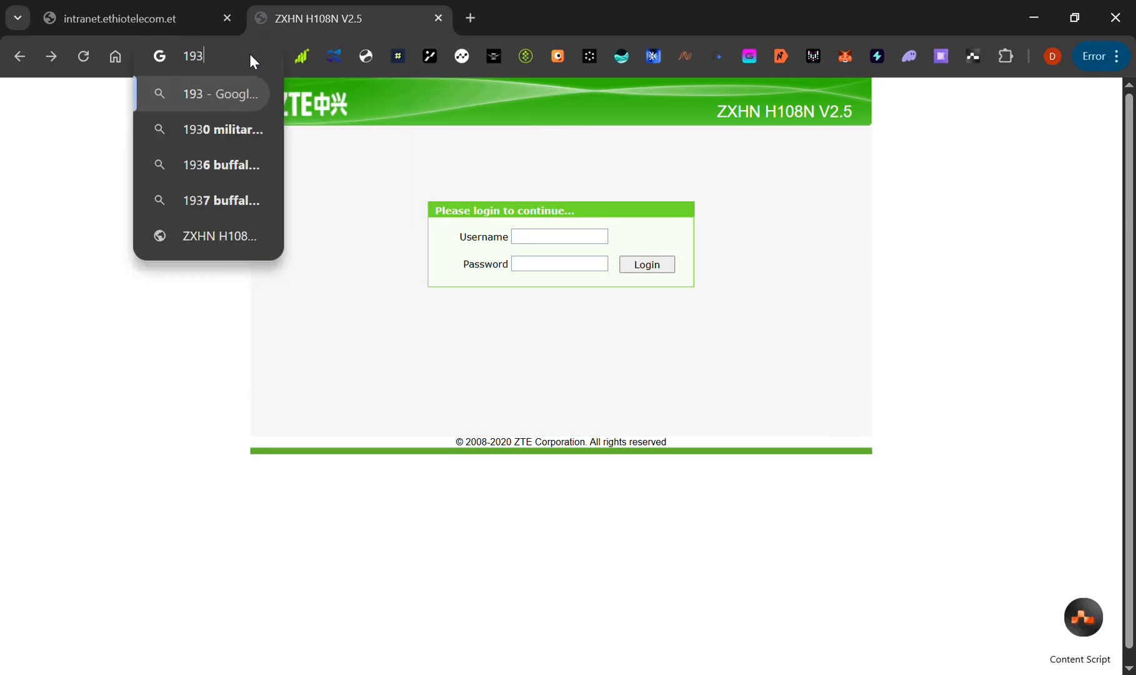
pyautogui.press('BackSpace')
pyautogui.write('2')
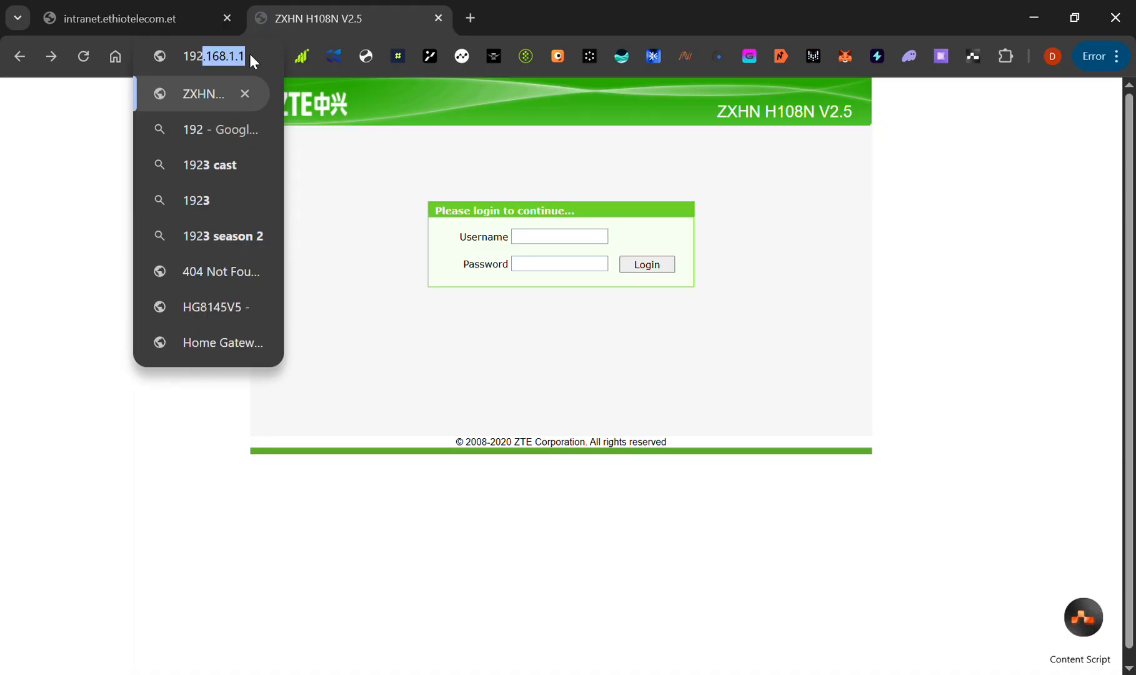
pyautogui.write('.1')
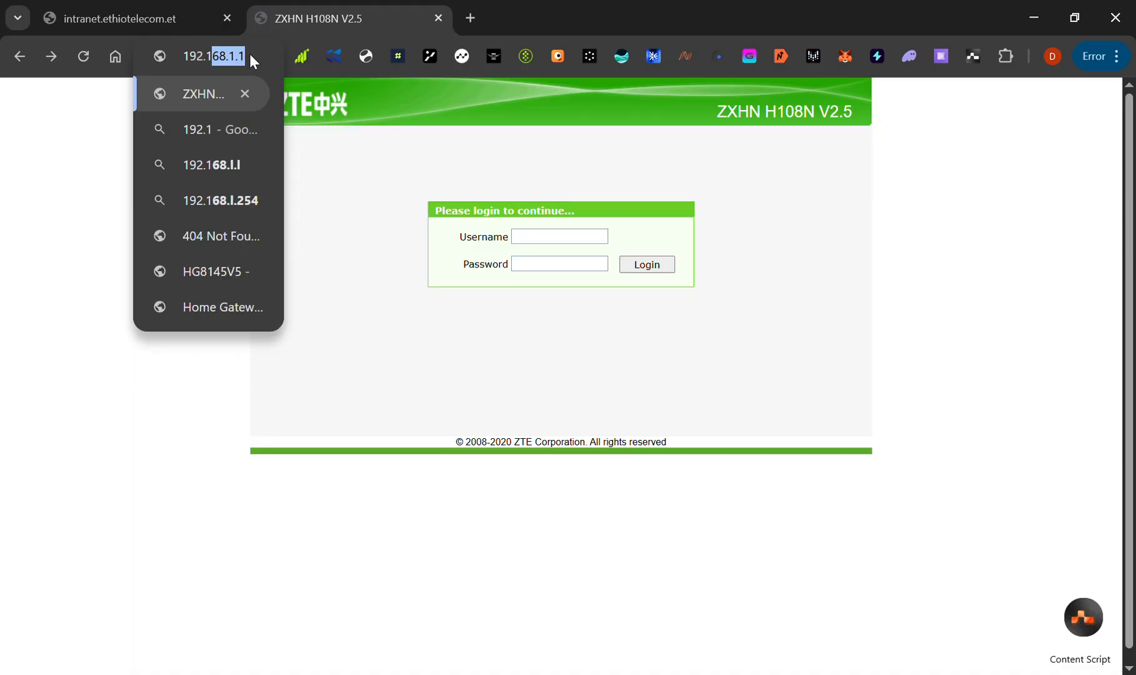
pyautogui.write('68.1.1')
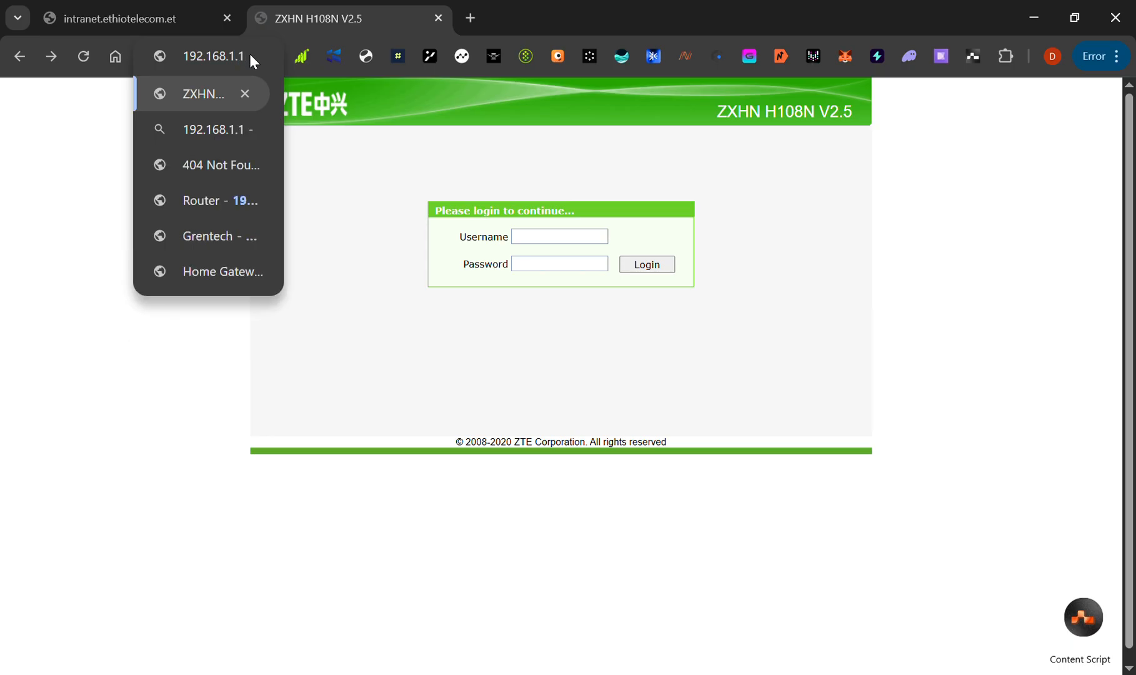
pyautogui.press('Return')
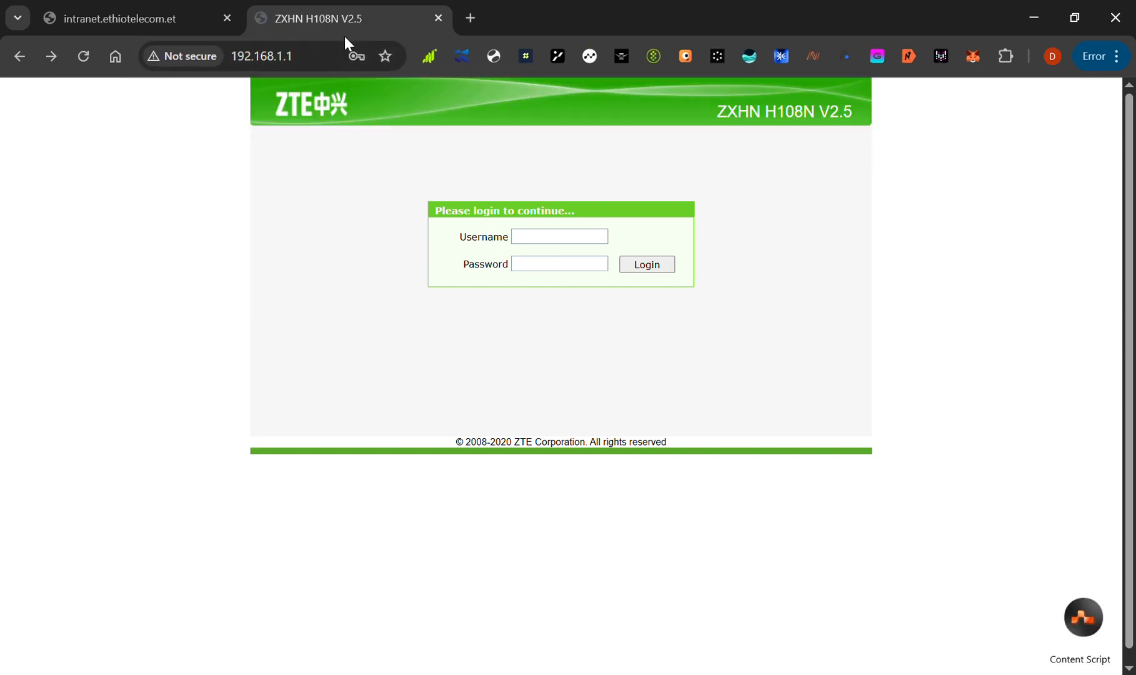
# Fill in admin as the username on the router's login form and make the password field ready for entry
pyautogui.click(587, 240)
pyautogui.moveTo(467, 295); pyautogui.dragTo(569, 247)
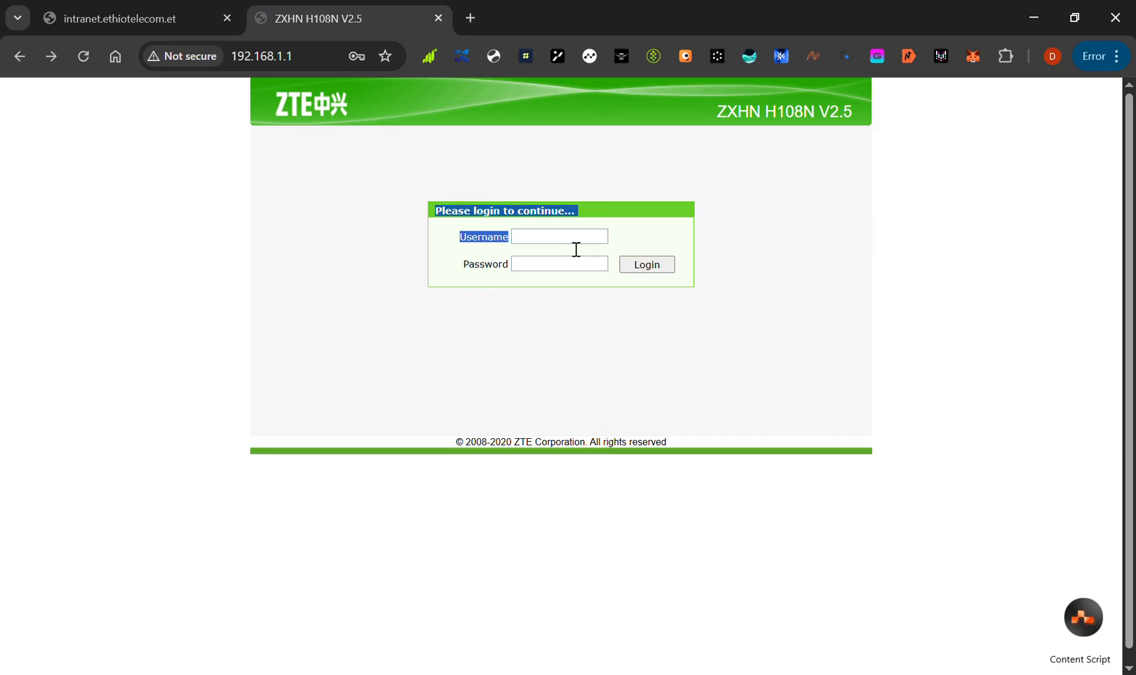
pyautogui.click(575, 248)
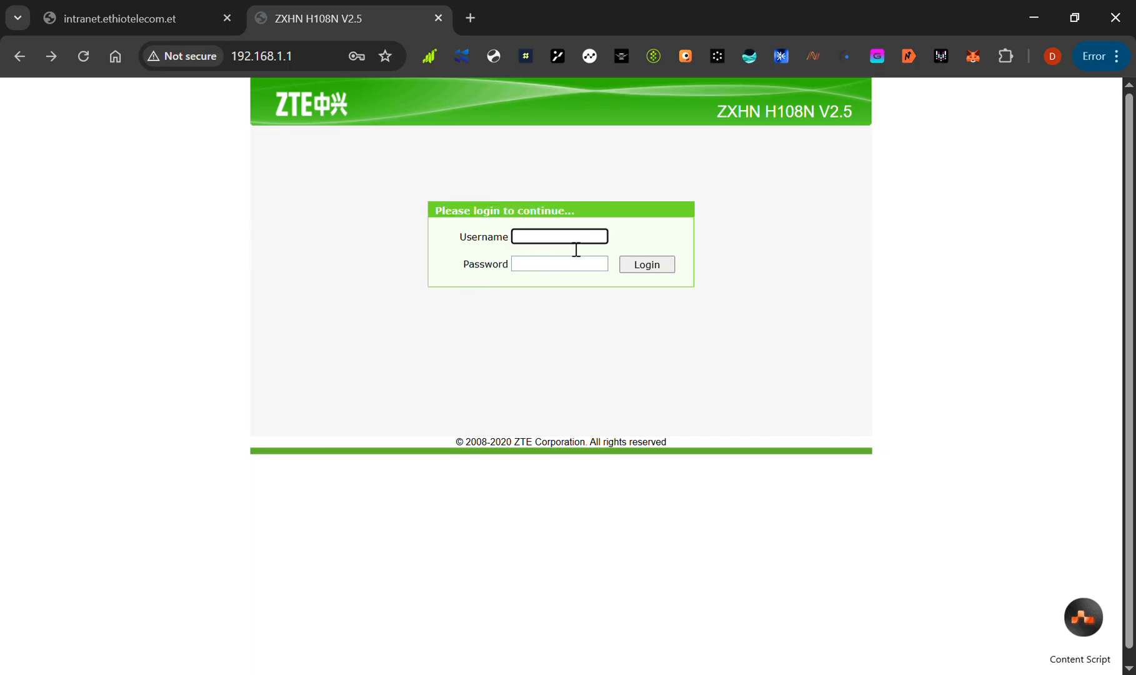
pyautogui.write('adminb')
pyautogui.press('BackSpace')
pyautogui.click(534, 272)
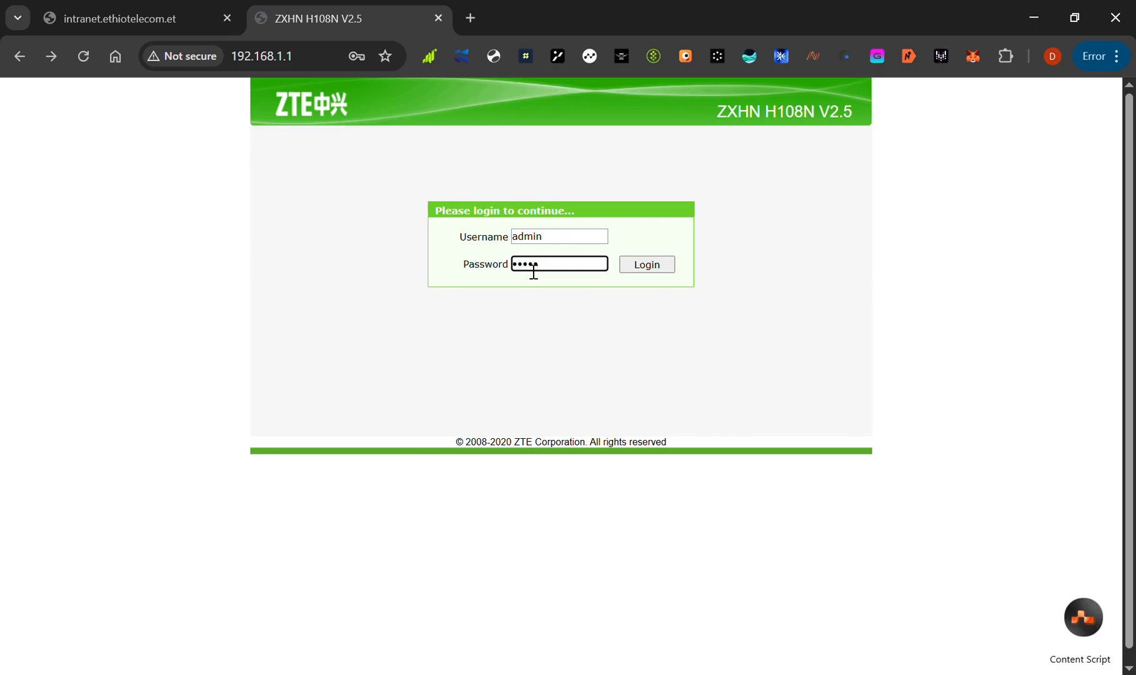
# Submit the filled-in login form to enter the router's administration pages
pyautogui.click(647, 264)
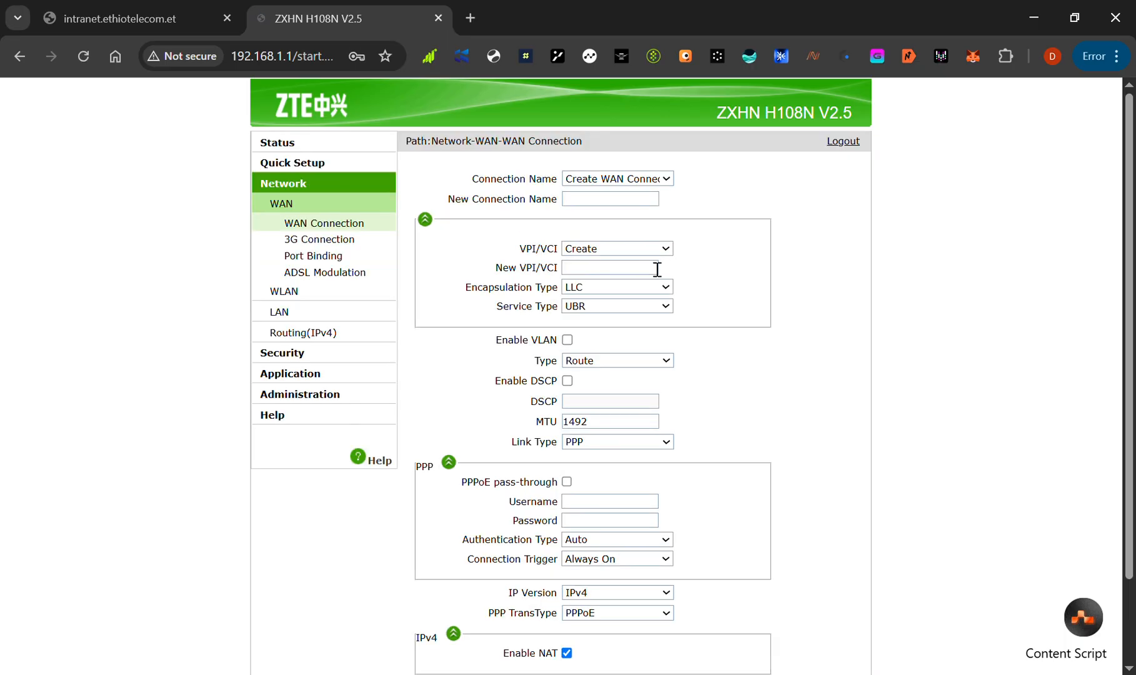
pyautogui.click(657, 268)
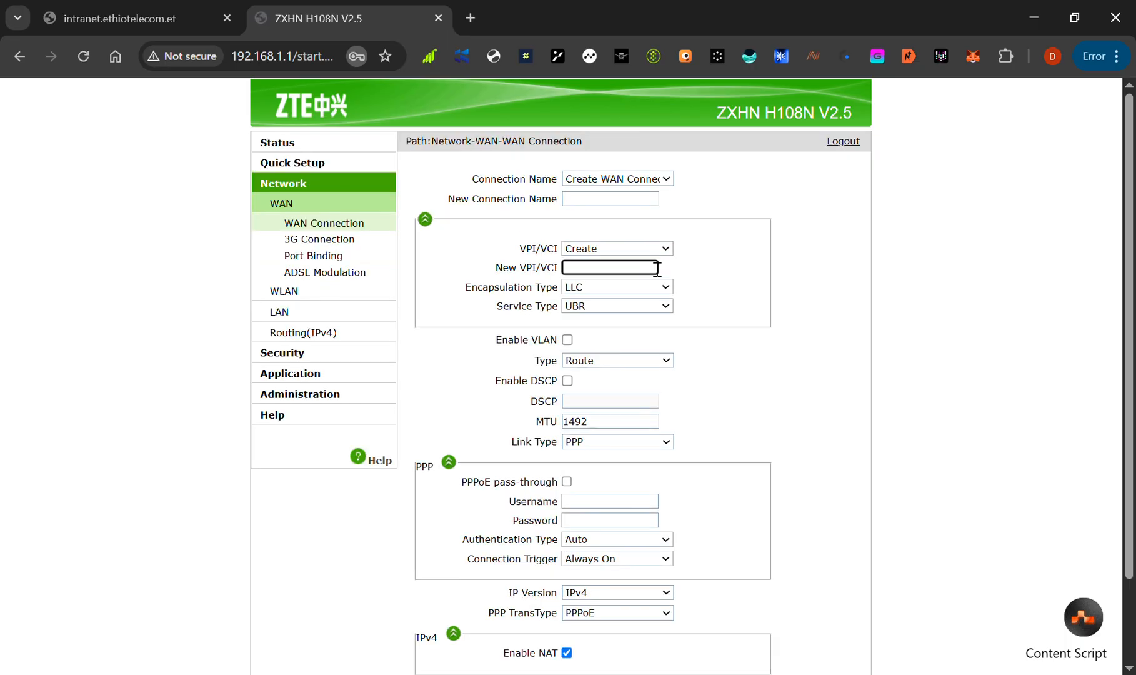
pyautogui.click(835, 273)
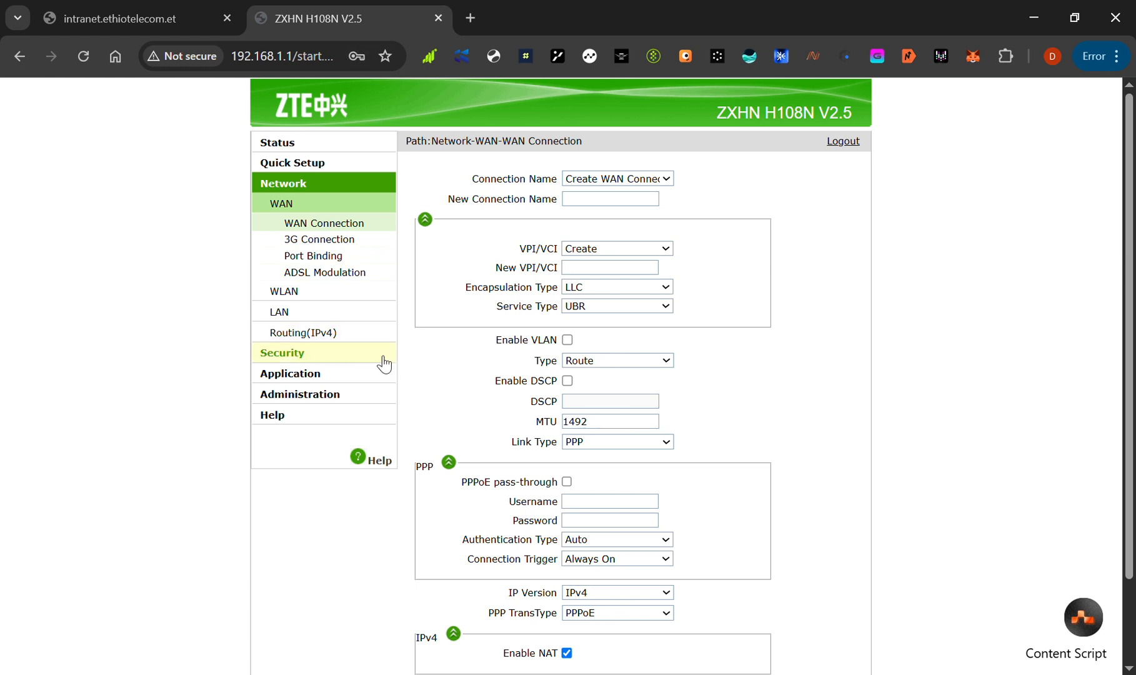
# Open the router's Quick Setup page for creating a WAN connection
pyautogui.scroll(-1, 388, 368)
pyautogui.scroll(1, 388, 368)
pyautogui.scroll(-1, 388, 369)
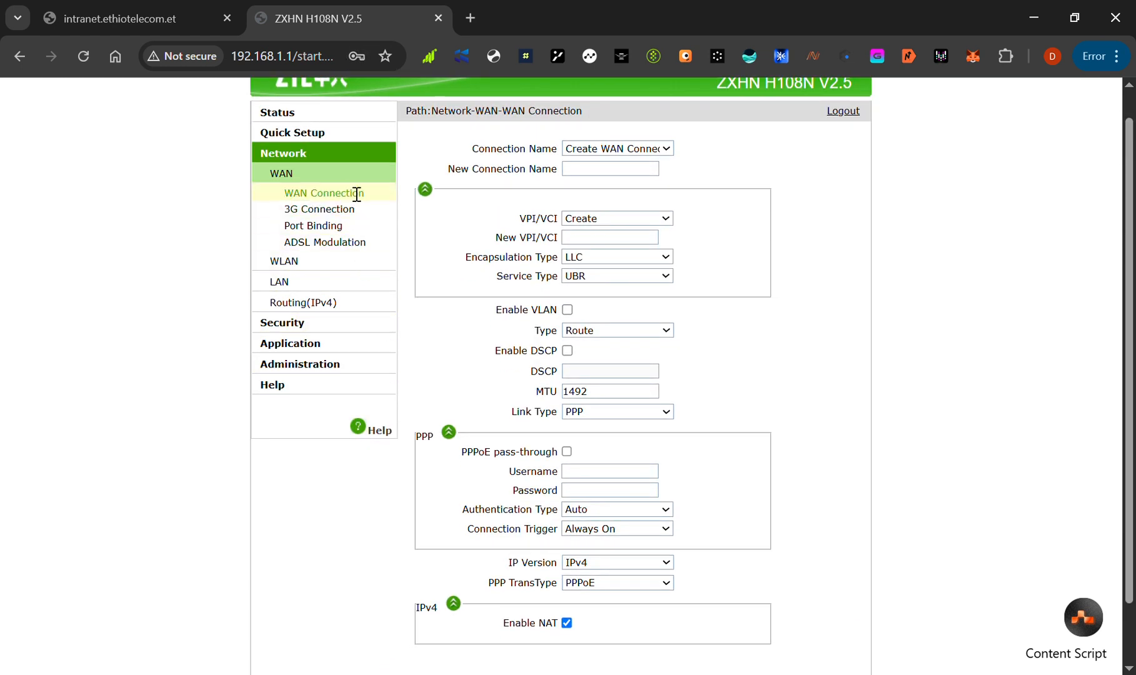
pyautogui.click(354, 134)
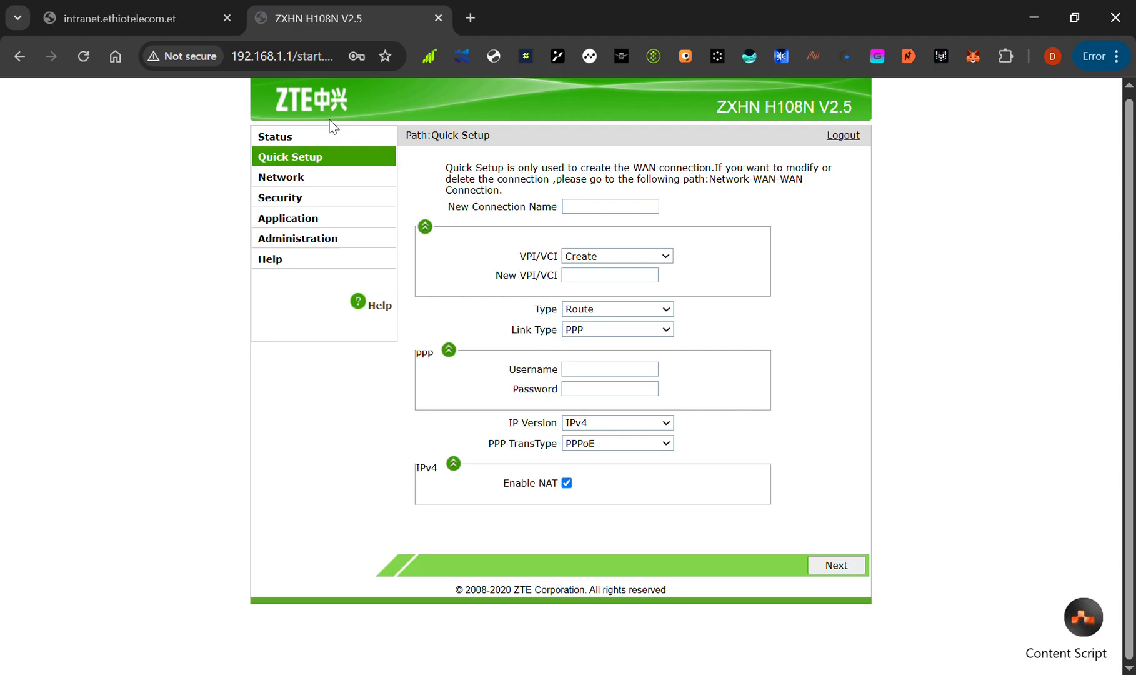
pyautogui.click(325, 159)
pyautogui.click(334, 164)
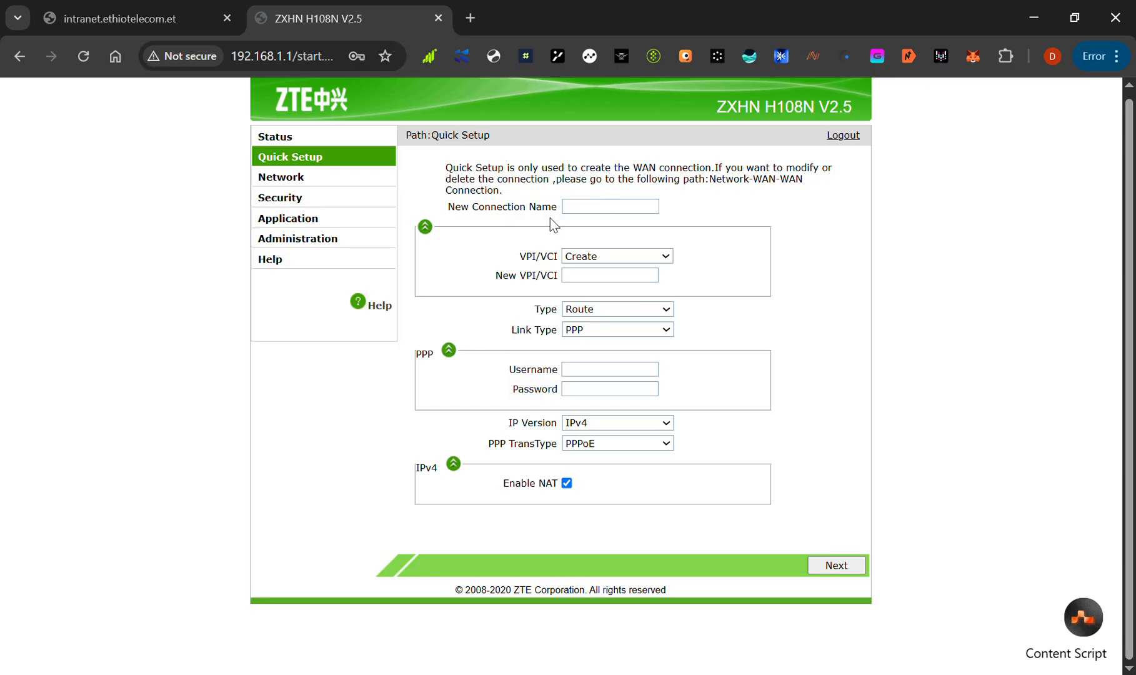
# Name the new WAN connection ZTE
pyautogui.click(609, 216)
pyautogui.write('Z')
pyautogui.press('BackSpace')
pyautogui.write('ZTE')
# Set the new connection's VPI/VCI to 0/35
pyautogui.click(481, 251)
pyautogui.click(603, 252)
pyautogui.click(598, 328)
pyautogui.click(609, 270)
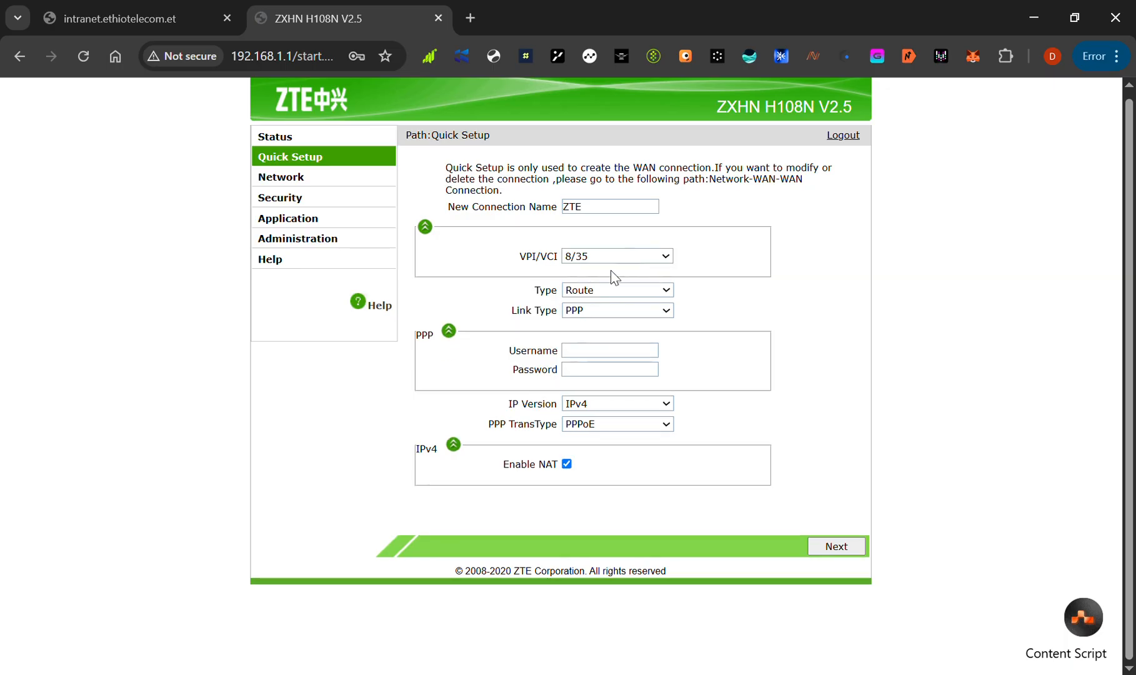
pyautogui.click(586, 322)
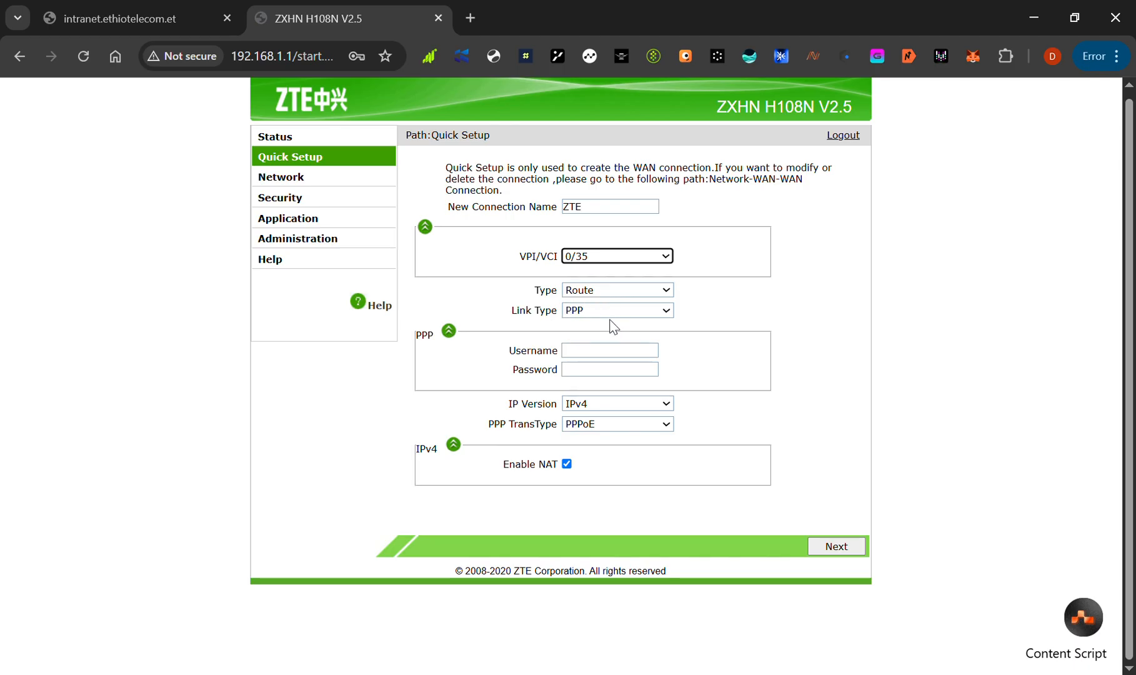
pyautogui.click(590, 322)
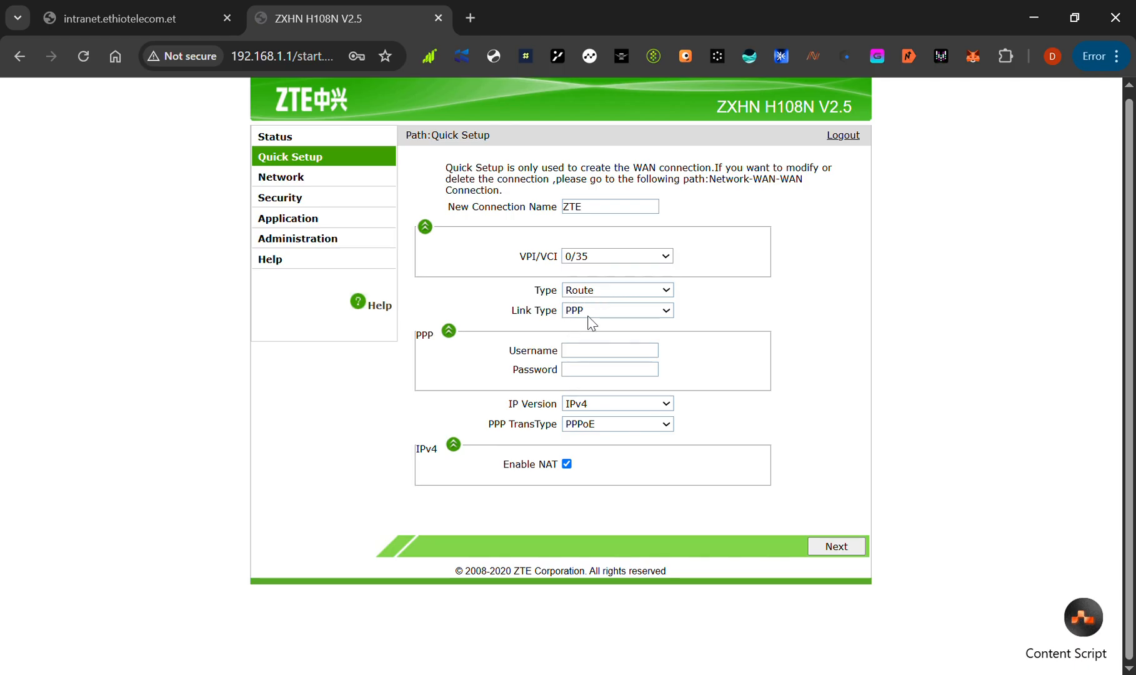
# Keep the link type as PPP and enter the service account number as the PPP username
pyautogui.click(590, 326)
pyautogui.click(613, 361)
pyautogui.click(626, 357)
pyautogui.click(472, 368)
pyautogui.click(604, 358)
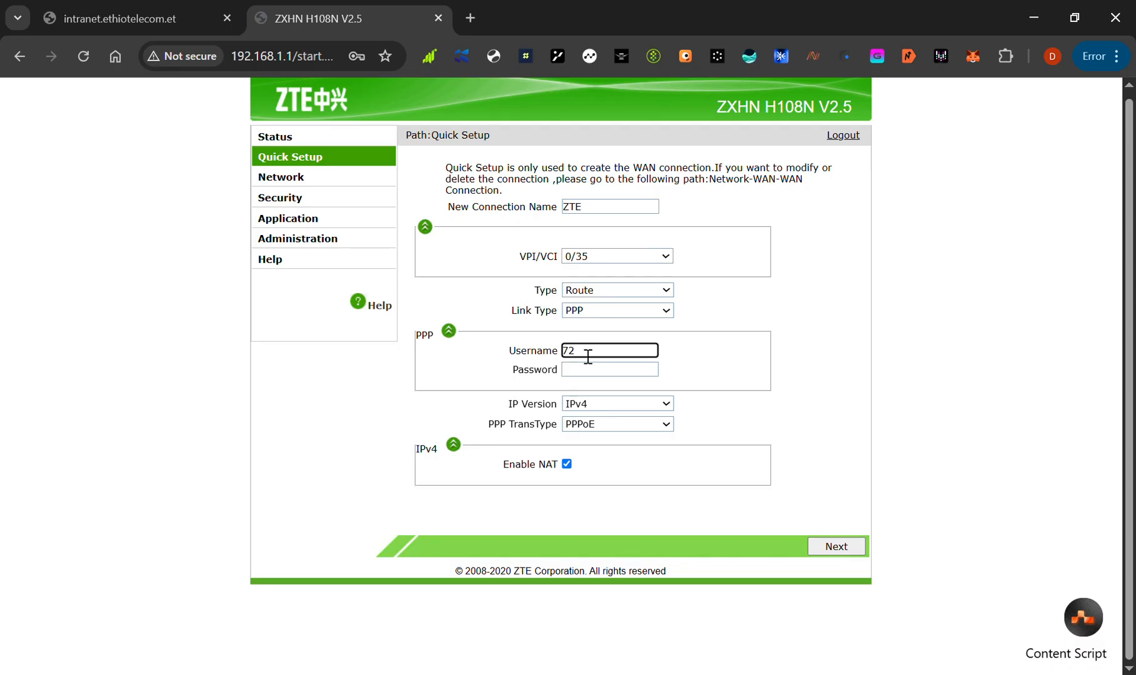
# Enter the PPP account password, correct its ending, and continue to the wireless settings
pyautogui.click(647, 376)
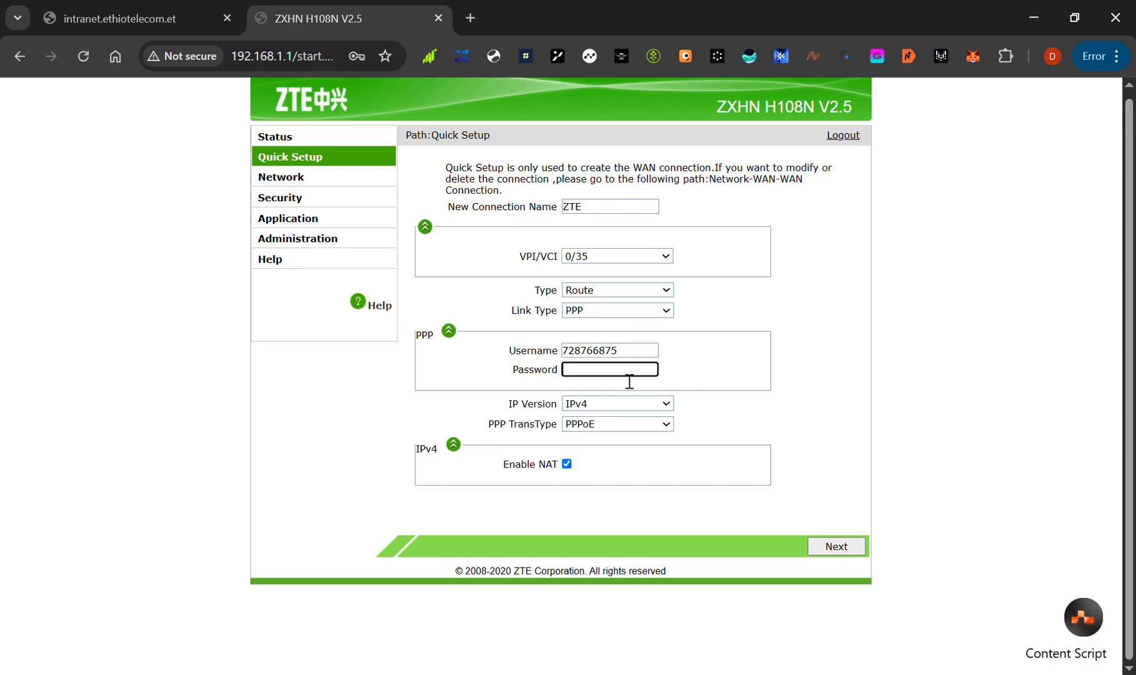
pyautogui.write('*******')
pyautogui.click(817, 527)
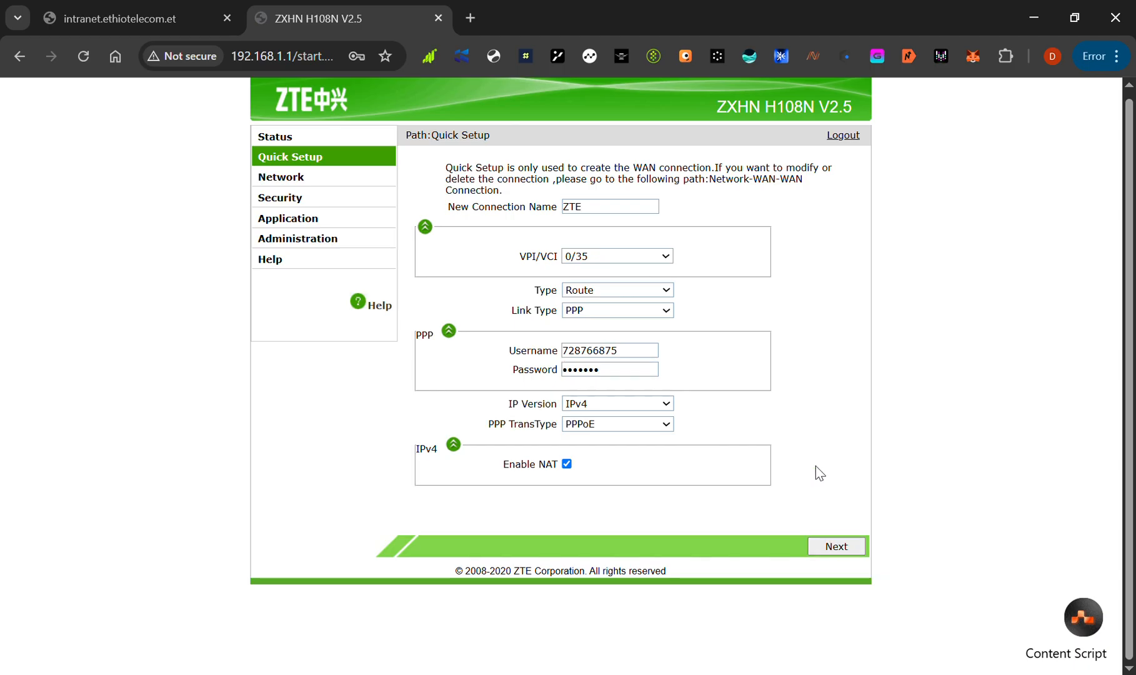
pyautogui.click(628, 373)
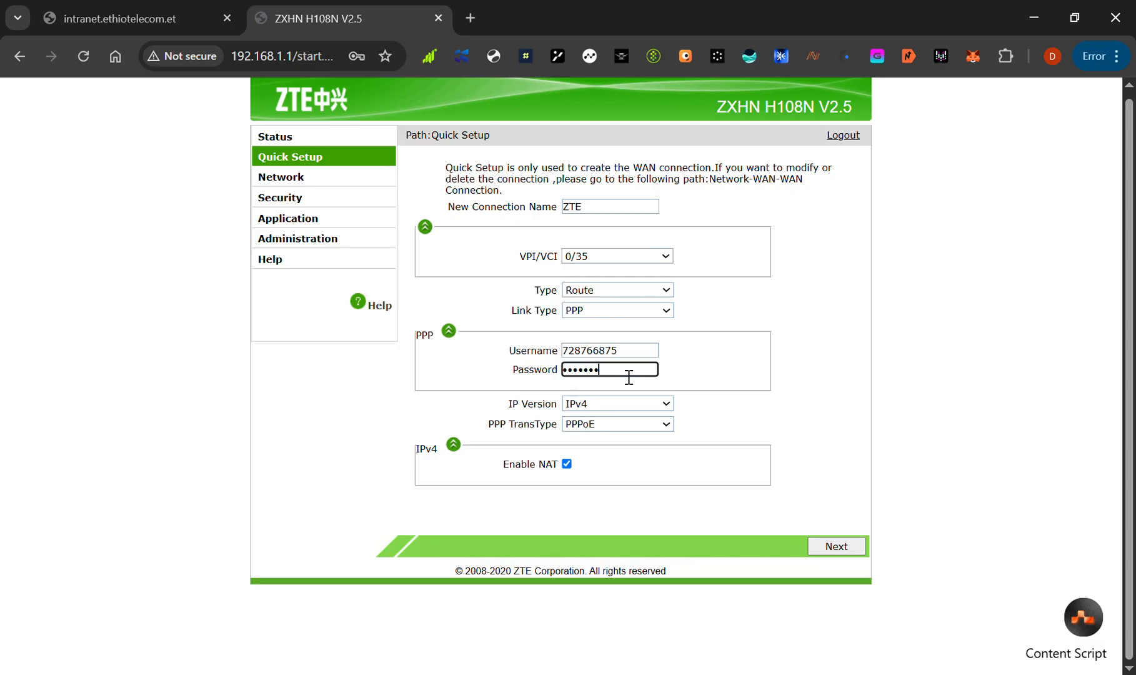
pyautogui.press('BackSpace')
pyautogui.click(838, 547)
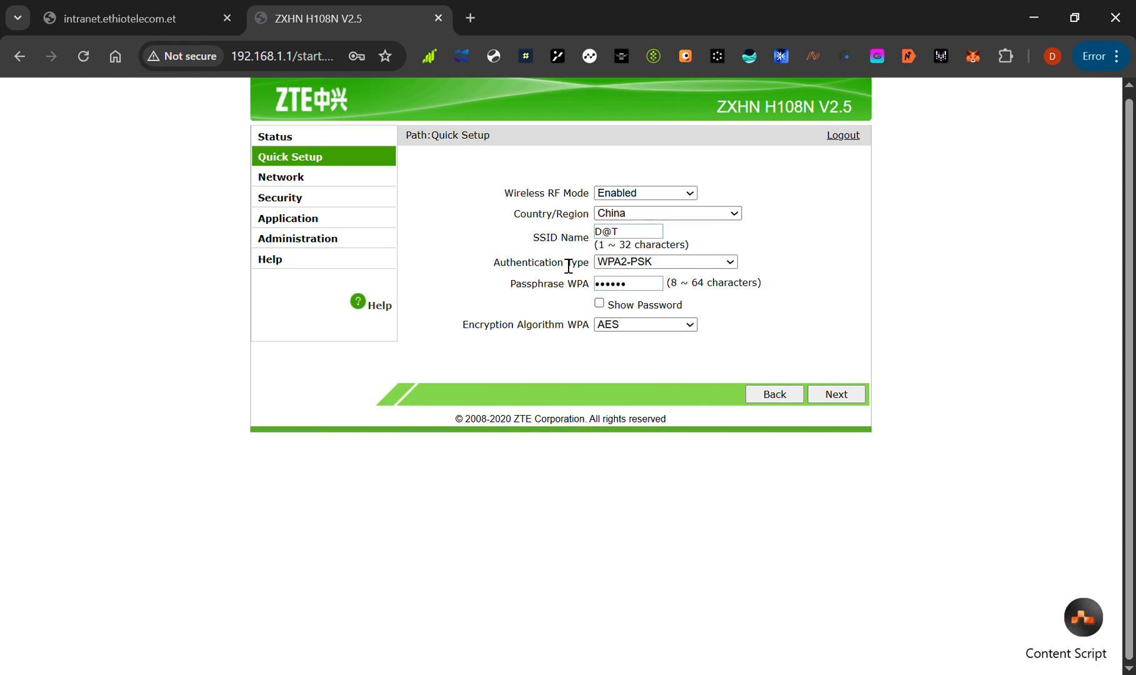
# Replace the wireless network's SSID name with D TECH
pyautogui.click(644, 235)
pyautogui.press('BackSpace')
pyautogui.press('BackSpace')
pyautogui.press('BackSpace')
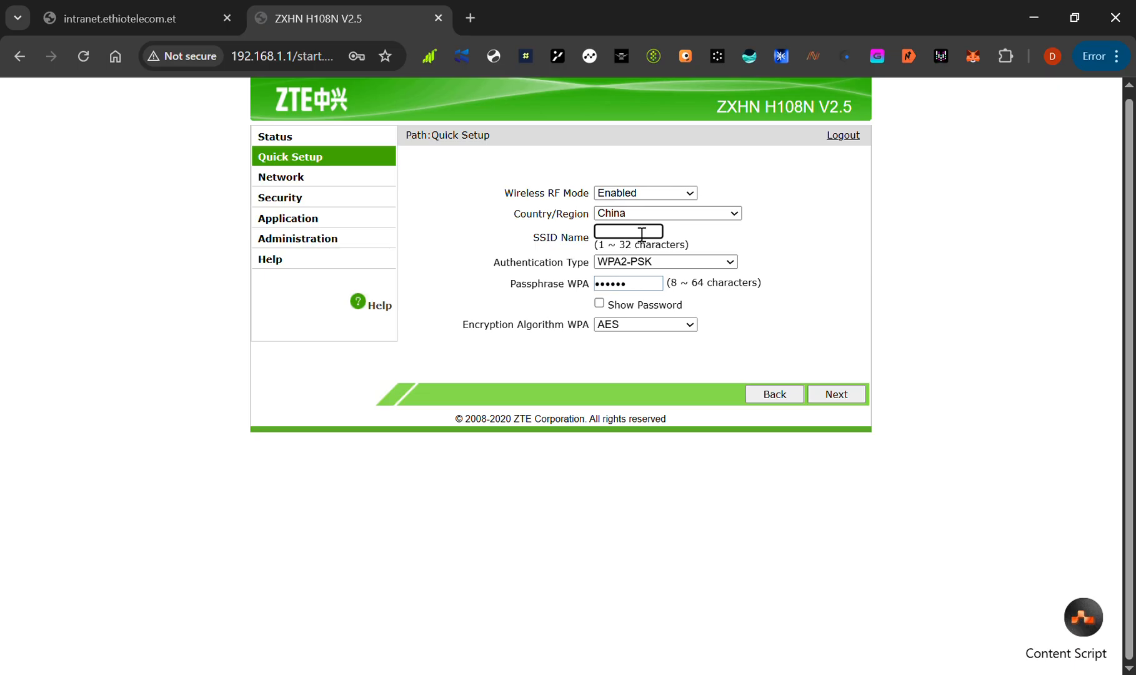
pyautogui.write('d')
# Replace the WPA passphrase with the new wireless password and make it readable for checking
pyautogui.press('BackSpace')
pyautogui.click(640, 289)
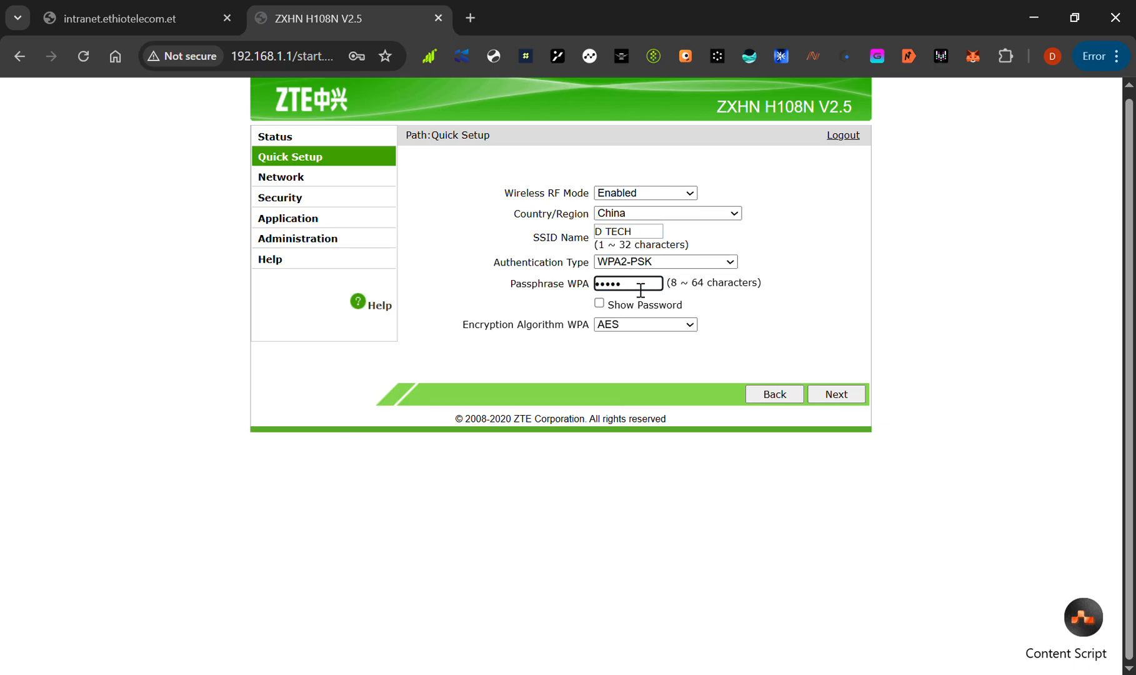
pyautogui.press('BackSpace')
pyautogui.press('BackSpace')
pyautogui.press('BackSpace')
pyautogui.press('BackSpace')
pyautogui.press('BackSpace')
pyautogui.press('BackSpace')
pyautogui.click(784, 255)
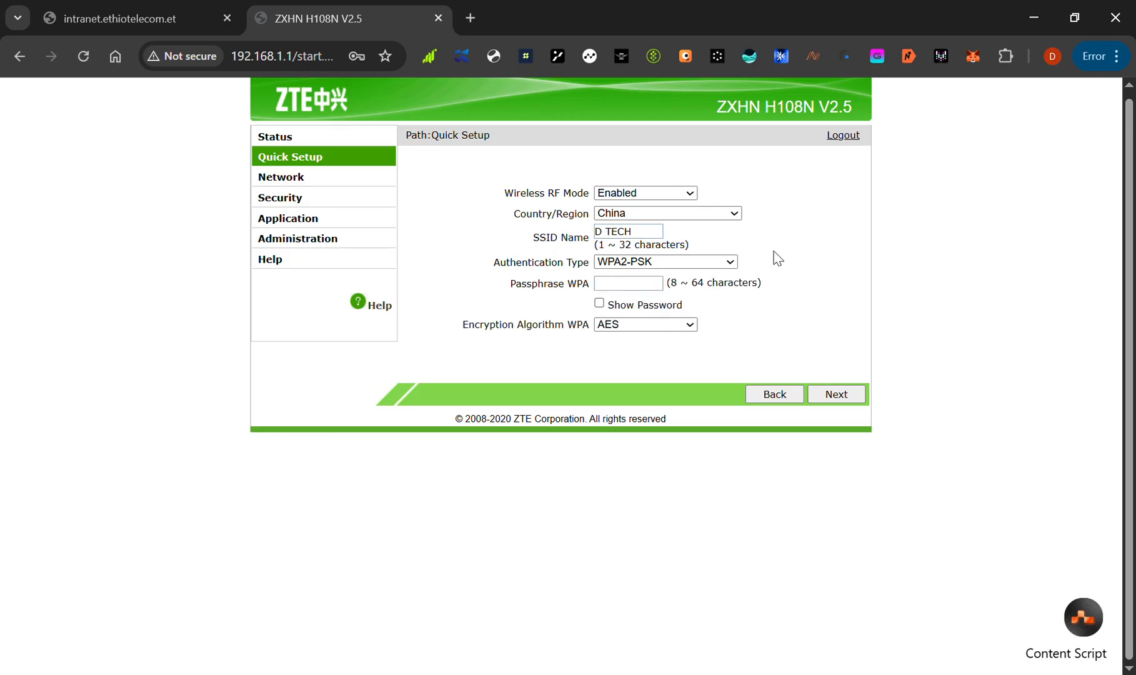
pyautogui.click(638, 288)
pyautogui.press('BackSpace')
pyautogui.press('BackSpace')
pyautogui.press('BackSpace')
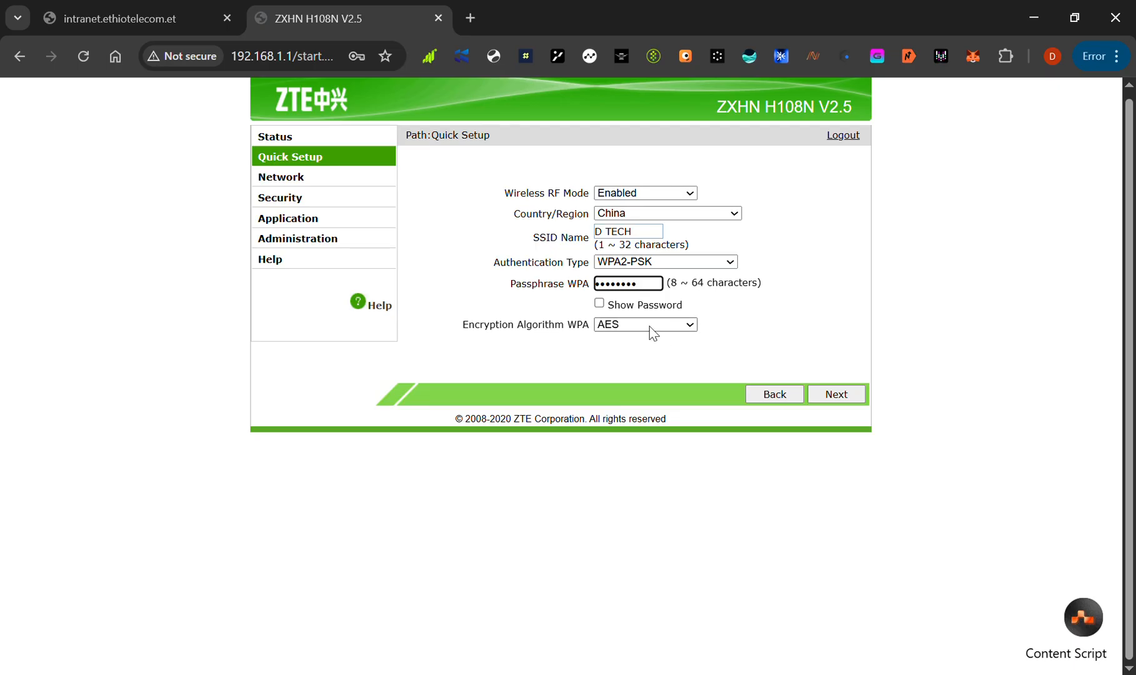
pyautogui.click(599, 304)
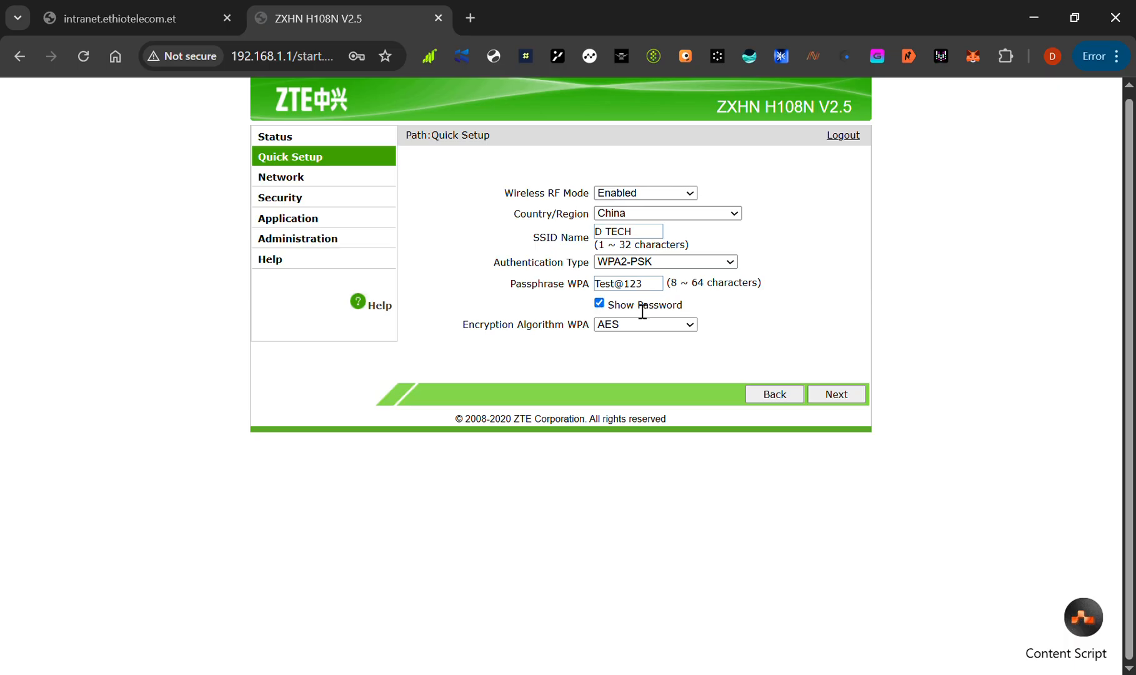